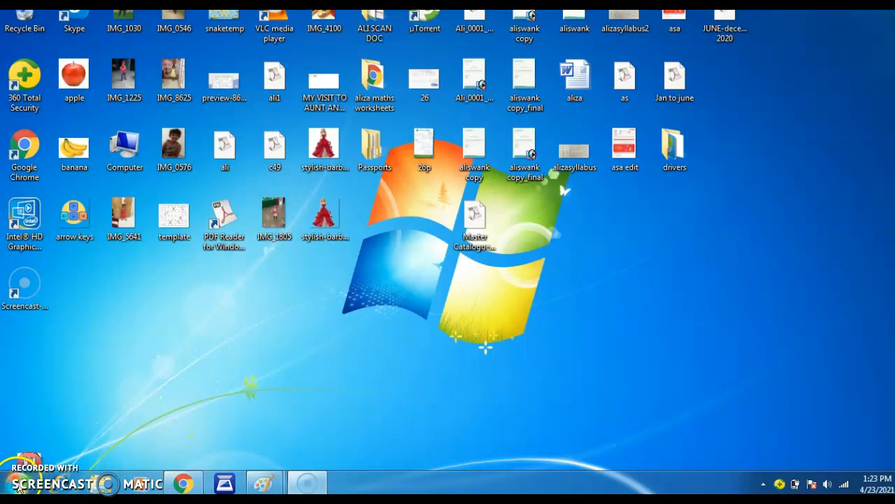
Open Paint and maximize its window.
click(19, 485)
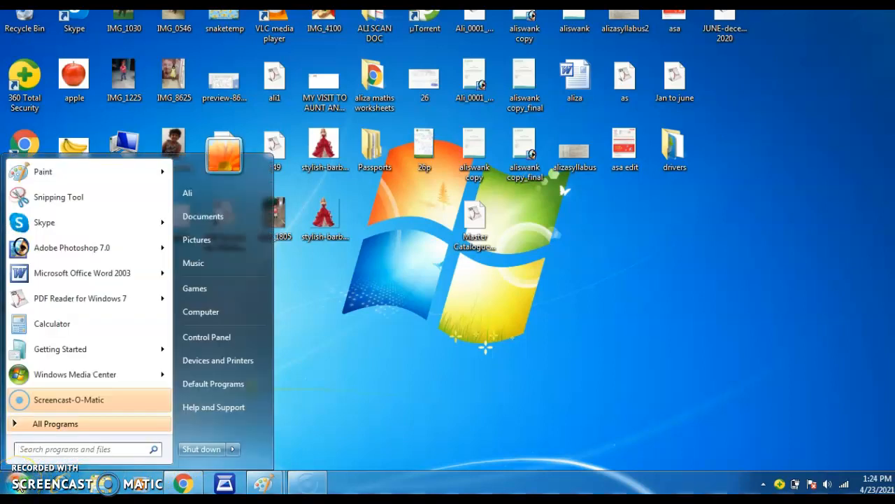
mouse_move(140, 170)
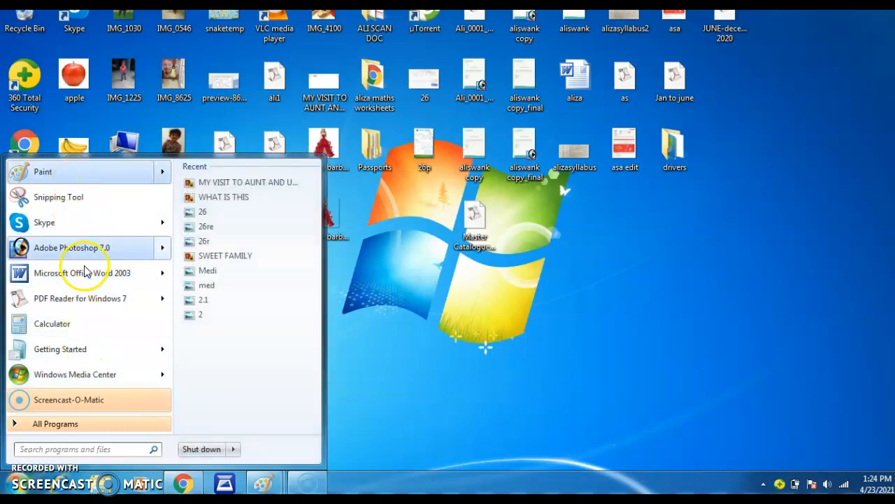
click(90, 173)
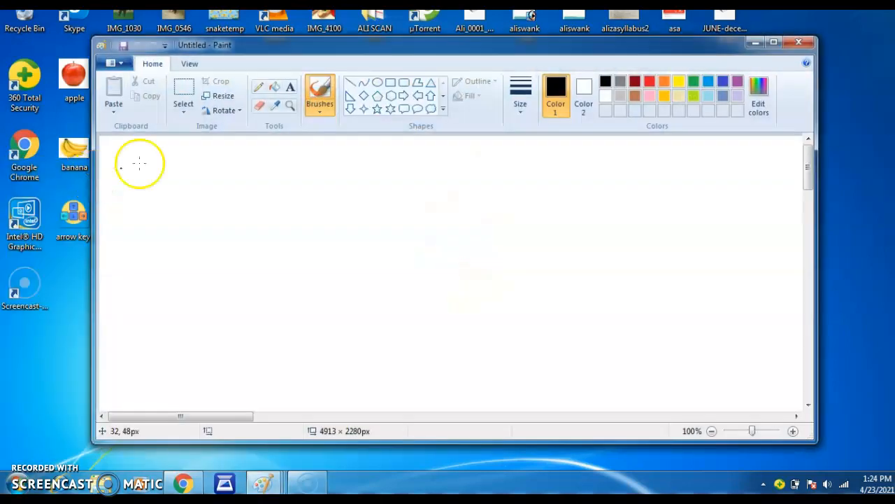
click(773, 42)
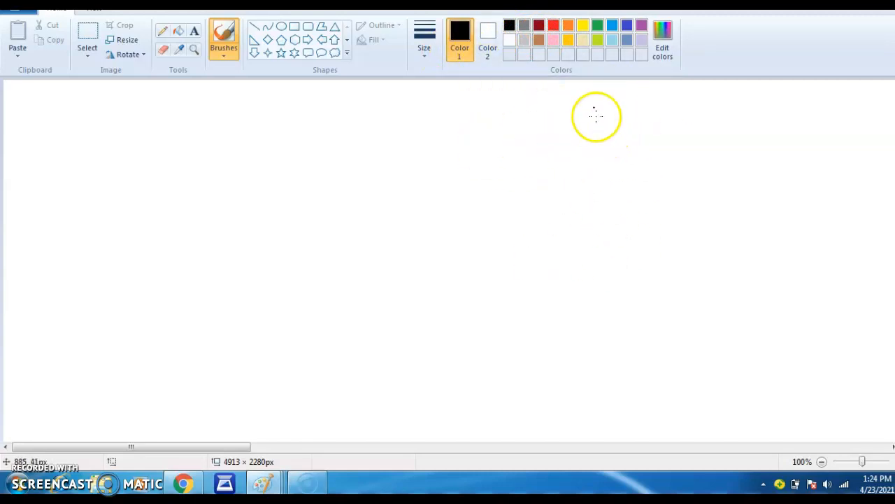
Set Color 2 to black and flood-fill the blank canvas with black.
click(487, 38)
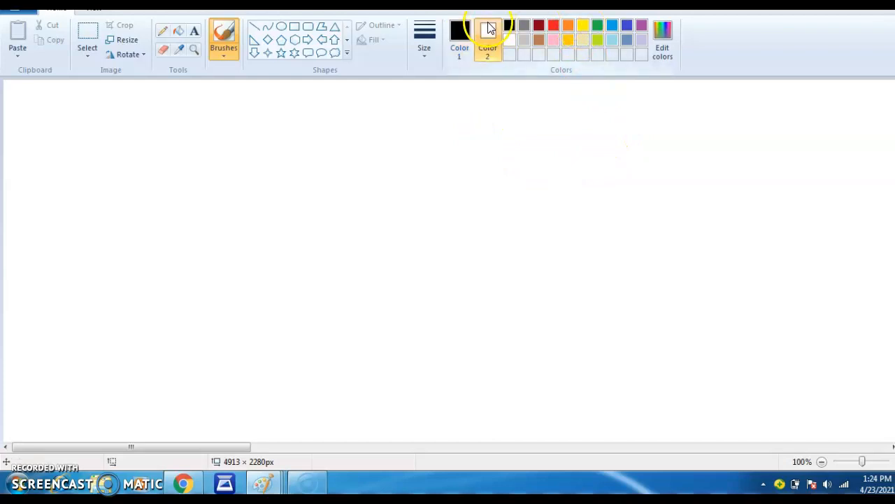
click(529, 155)
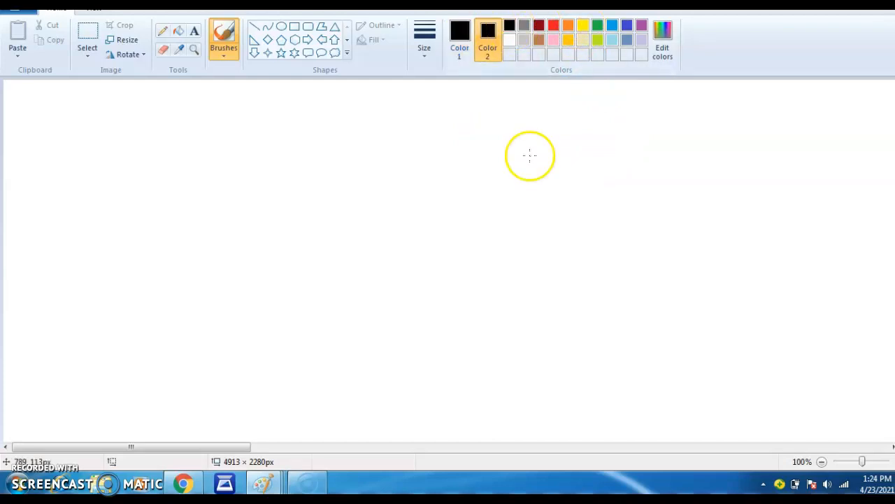
click(172, 28)
click(268, 148)
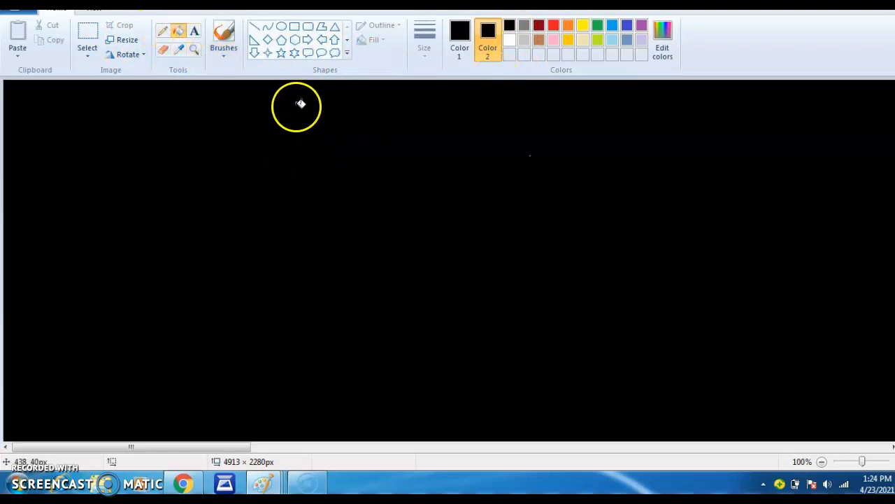
Switch Color 2 to yellow and back to white, and start a new picture without saving the black canvas.
click(582, 27)
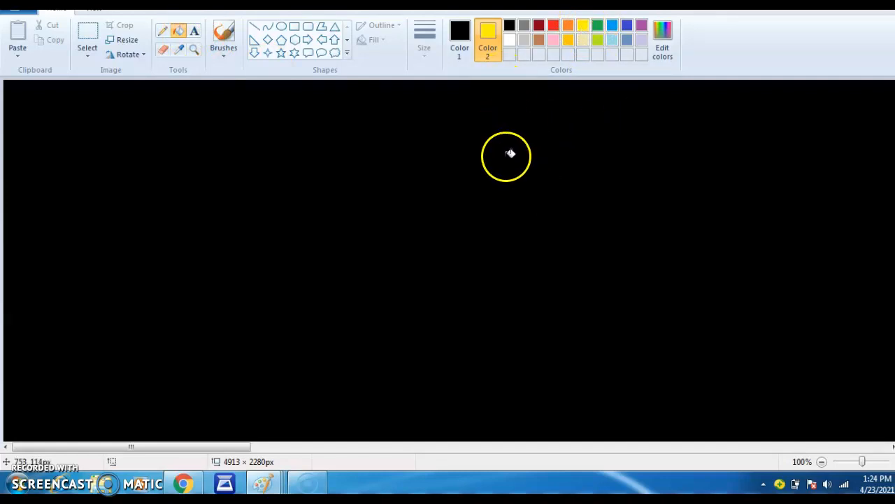
click(509, 40)
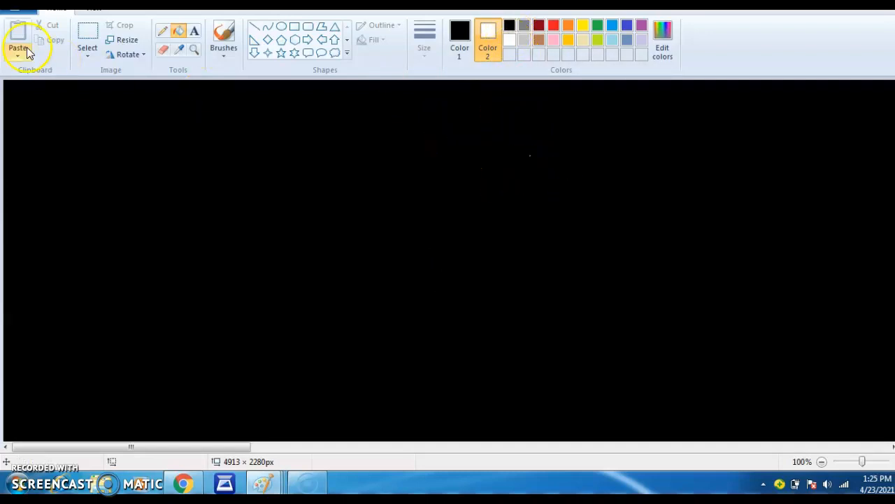
click(21, 10)
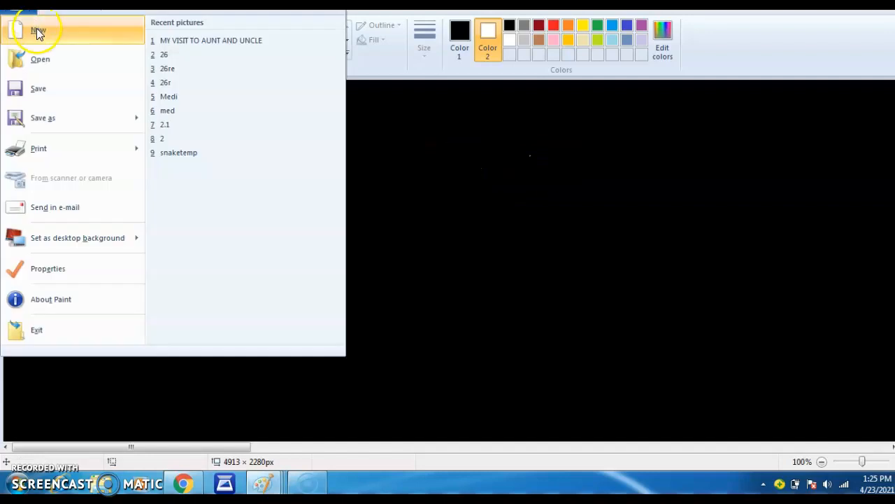
click(38, 32)
click(482, 238)
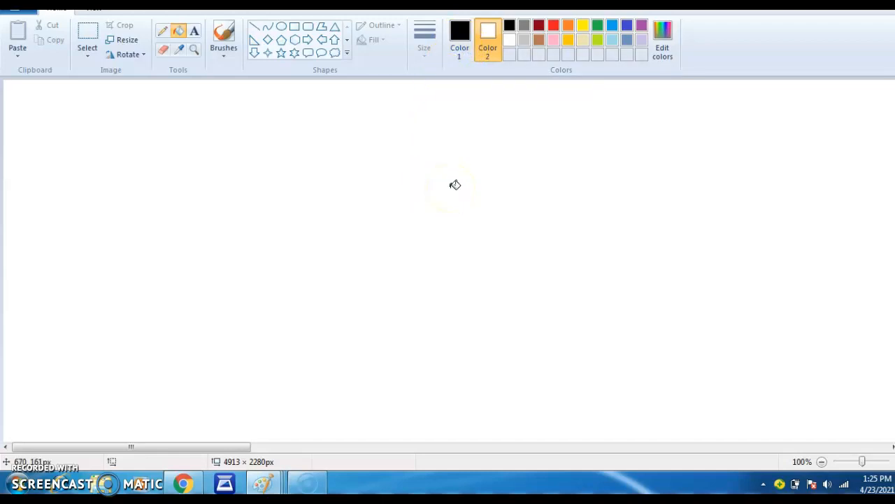
Draw a dark red freehand scribble with the Pencil and discard it by starting a new picture without saving.
click(163, 31)
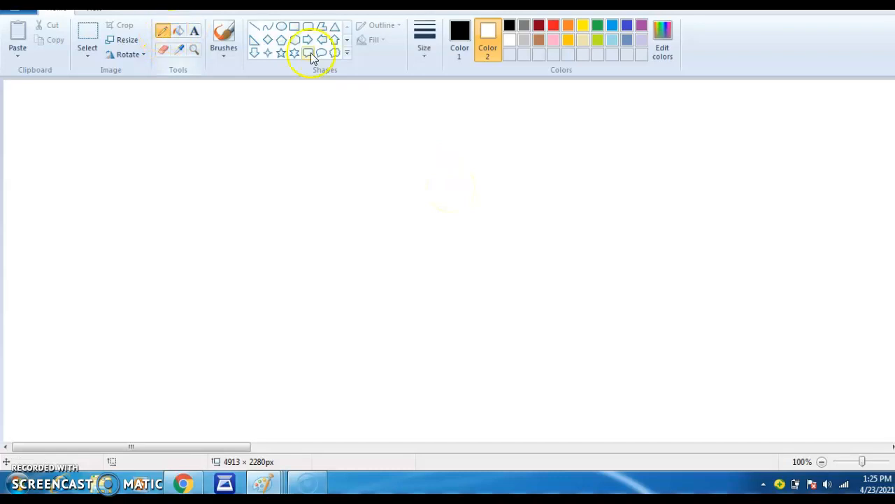
click(460, 35)
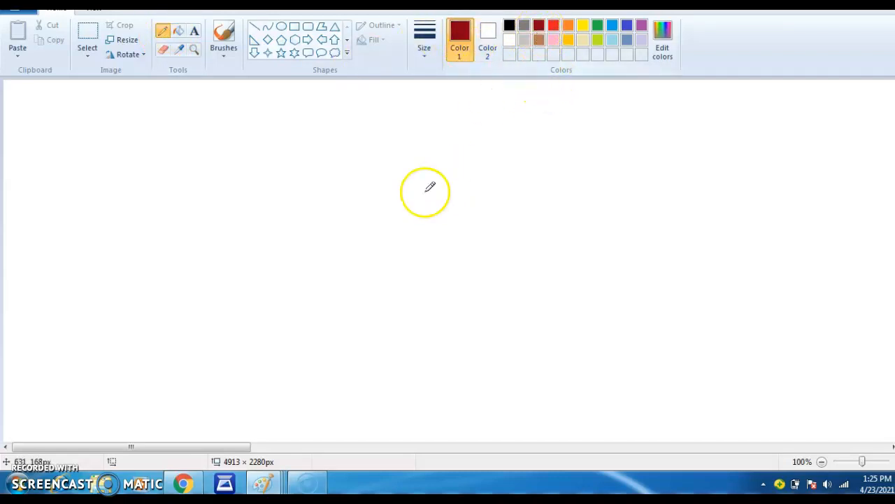
mouse_move(410, 188)
mouse_down()
mouse_move(424, 175)
mouse_move(508, 239)
mouse_move(479, 195)
mouse_move(558, 193)
mouse_move(544, 225)
mouse_move(592, 326)
mouse_move(504, 340)
mouse_move(437, 256)
mouse_up()
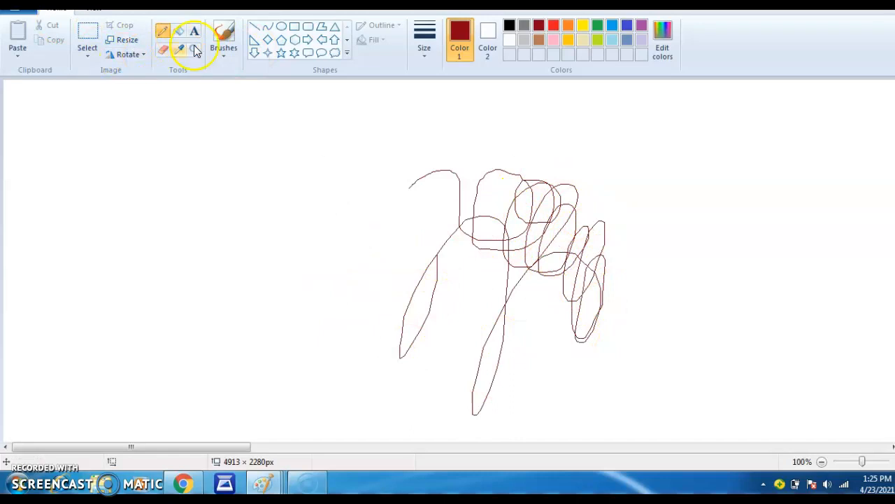
click(15, 6)
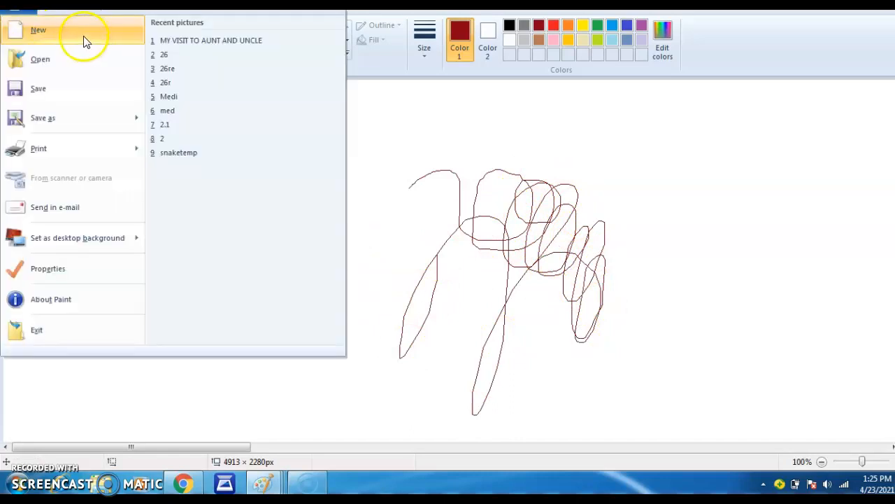
click(84, 36)
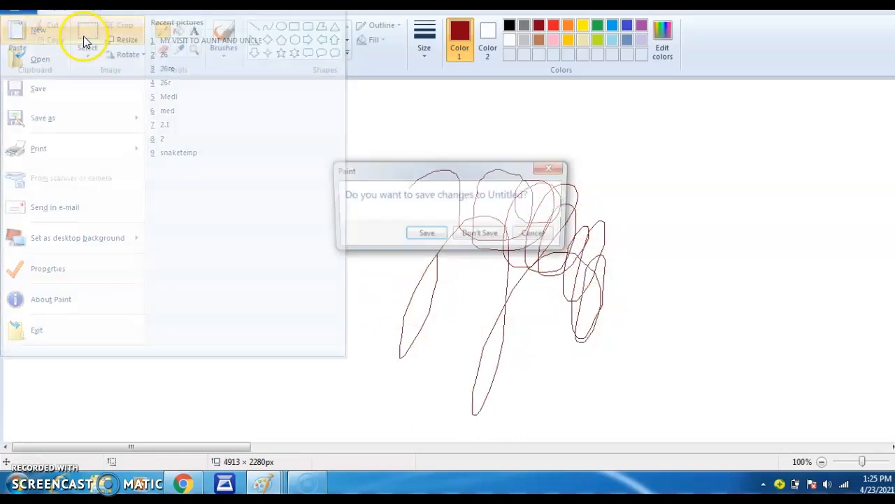
click(484, 233)
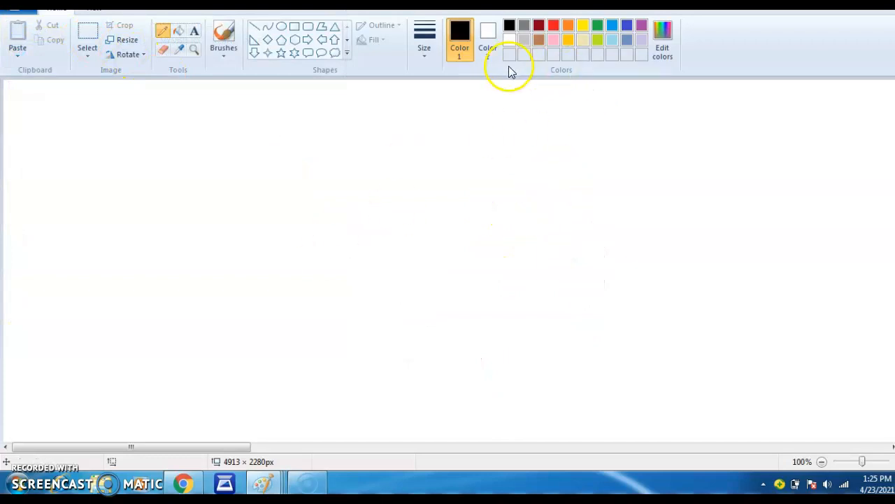
Examine the available line thicknesses, the gallery of ready-made shapes and the brush types.
click(423, 44)
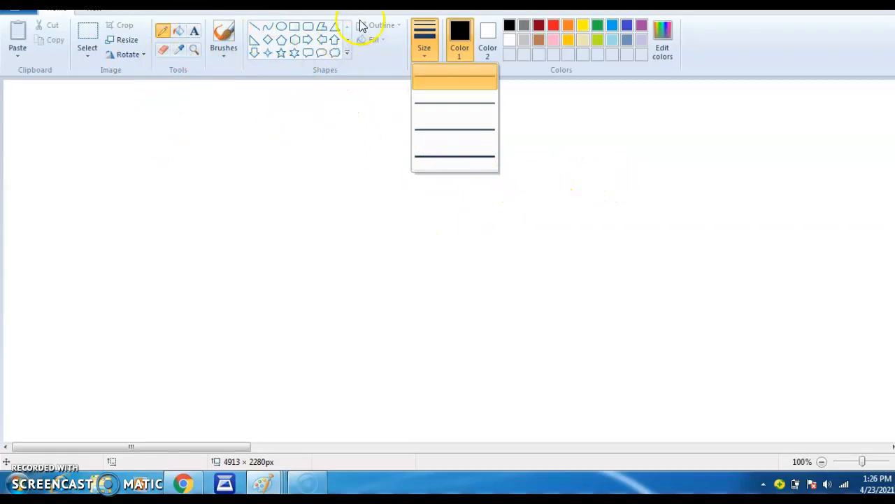
click(374, 117)
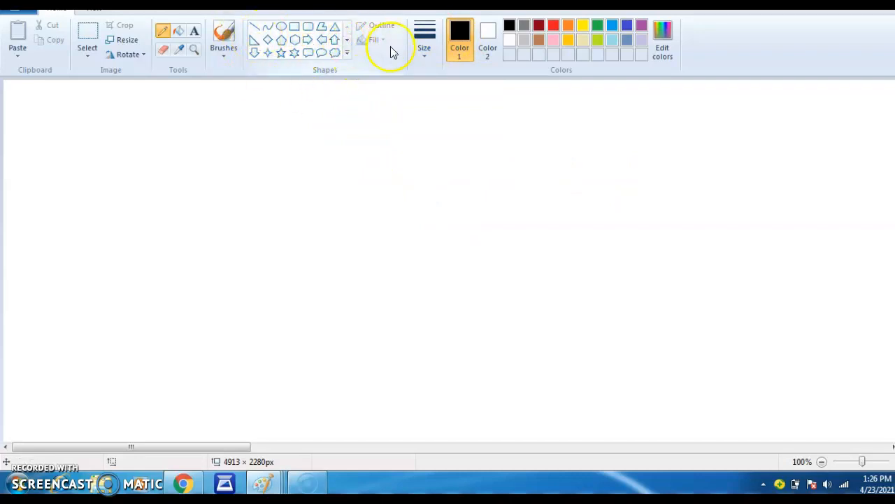
click(347, 40)
click(346, 28)
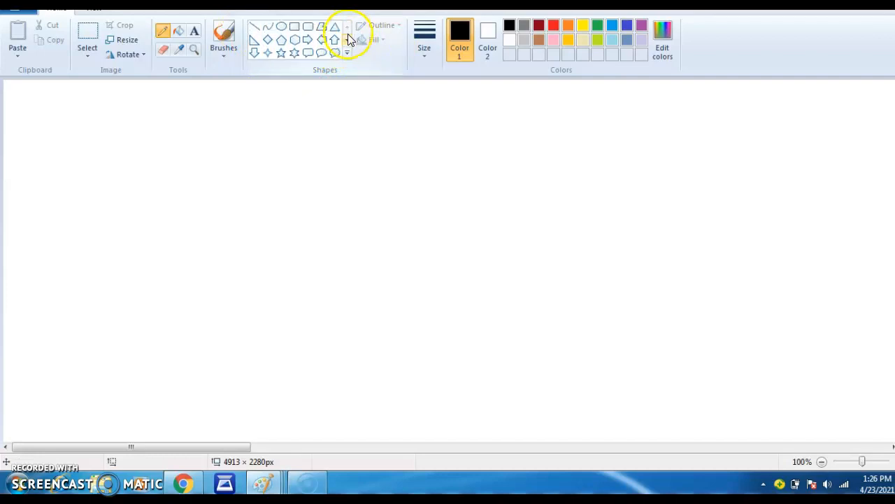
click(348, 40)
click(347, 28)
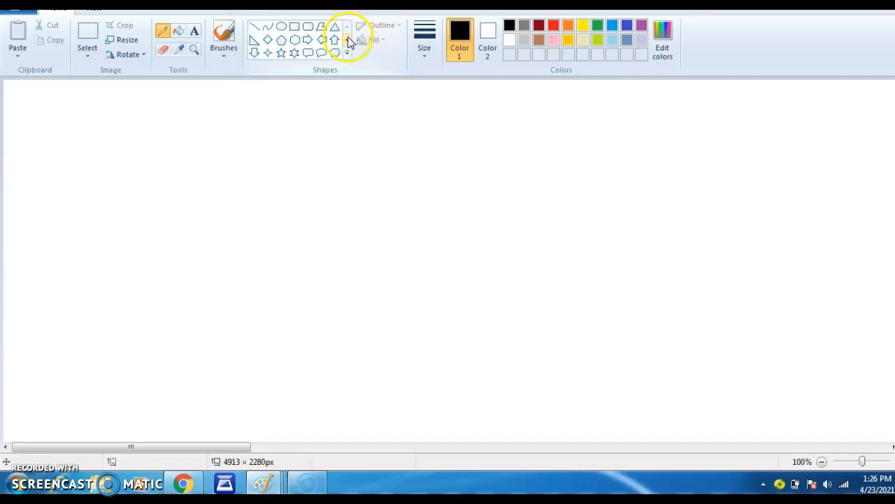
click(344, 41)
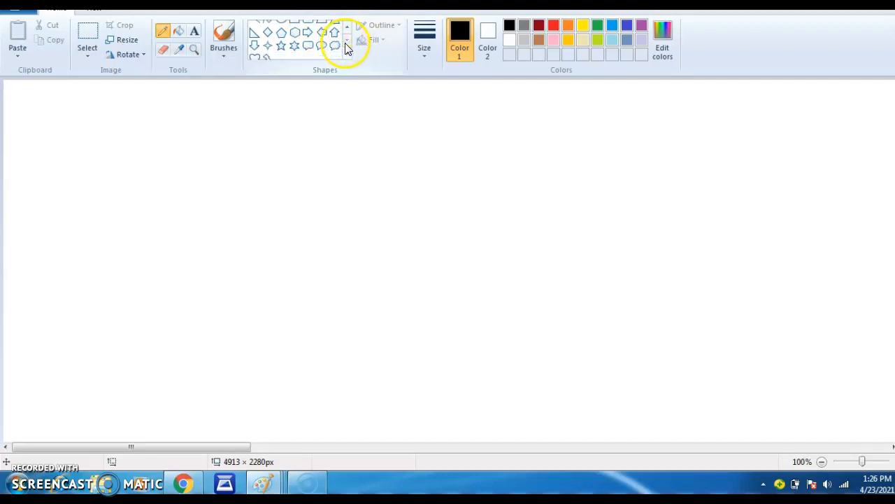
click(347, 26)
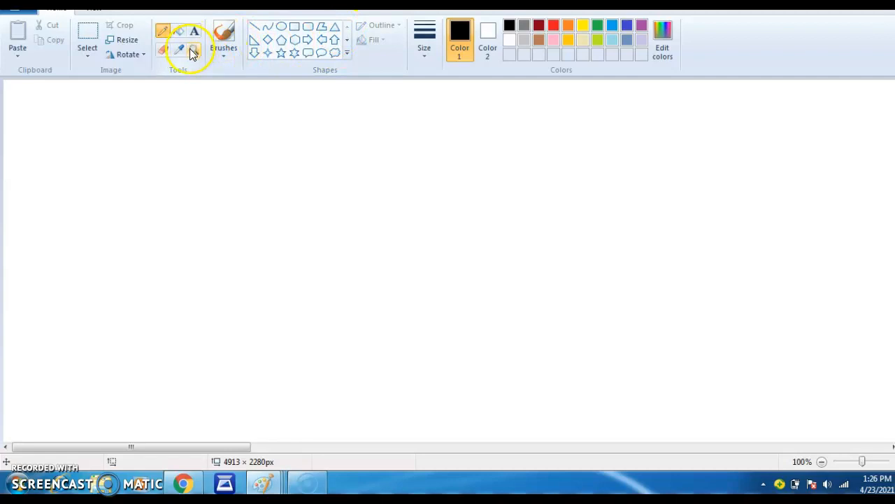
click(225, 54)
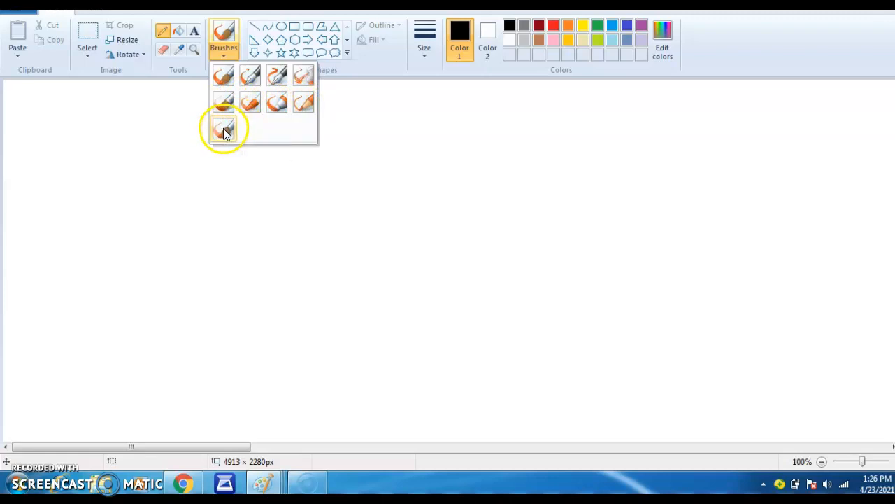
click(366, 90)
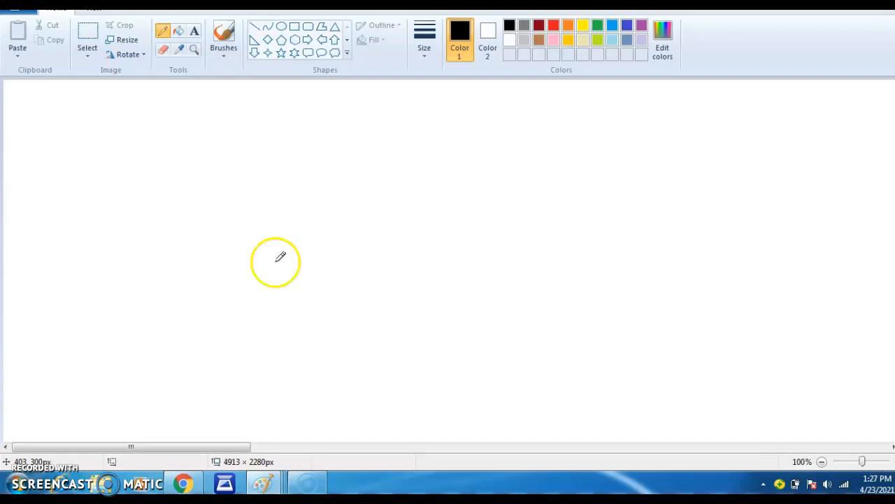
Draw a large black rectangle on the canvas and add two lines from its upper corners meeting in a V near its centre.
click(295, 28)
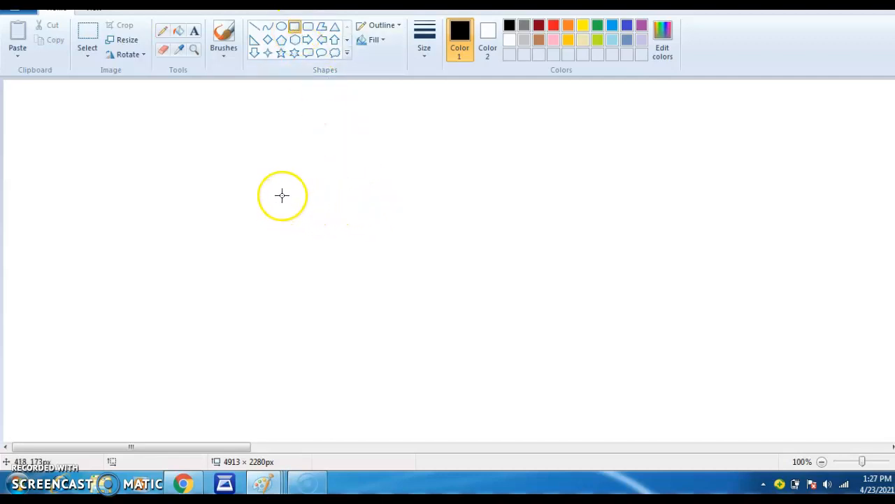
drag(282, 195, 575, 331)
drag(427, 260, 411, 218)
click(574, 266)
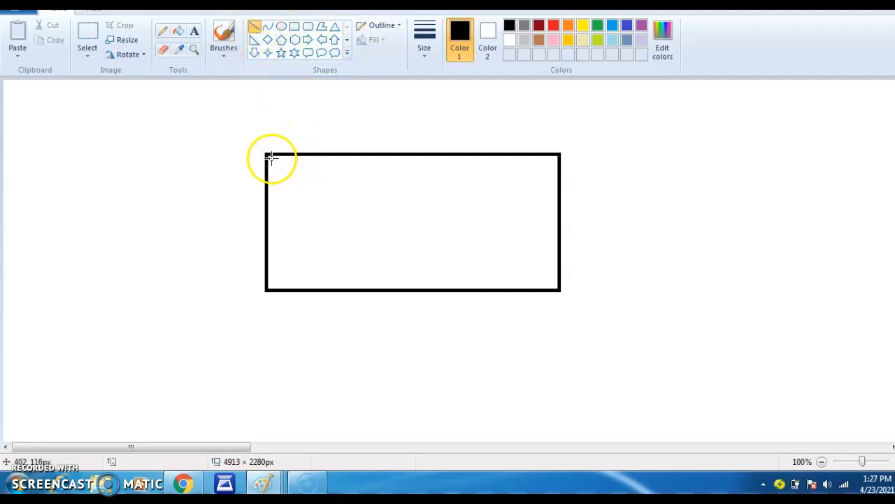
drag(268, 154, 400, 225)
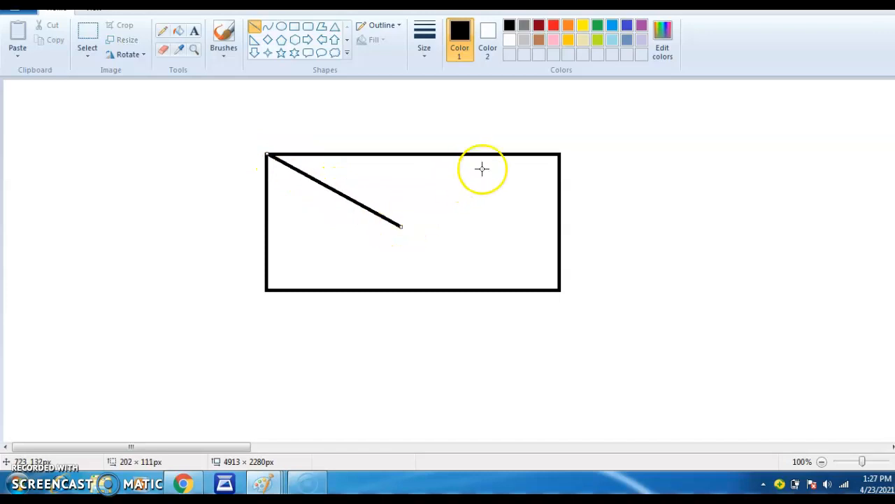
drag(557, 154, 400, 226)
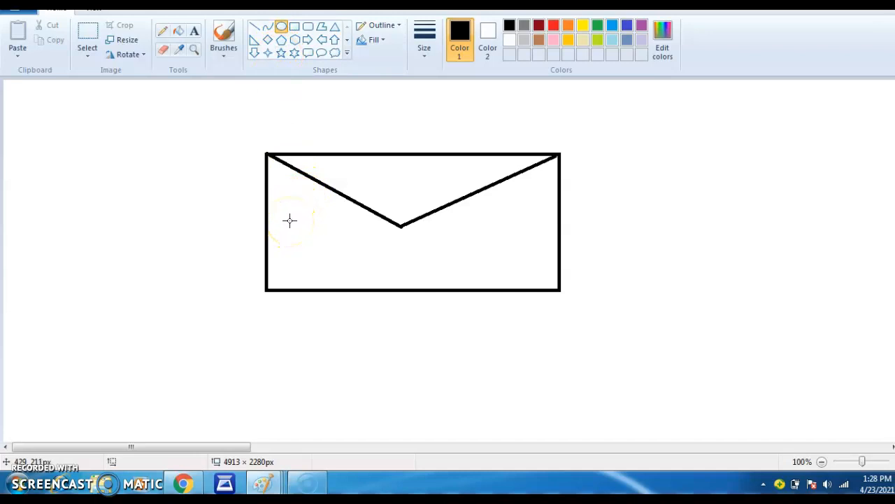
Draw an oval about 67 × 70 px in the rectangle's left part and one about 78 × 70 px in its right part.
drag(289, 221, 308, 232)
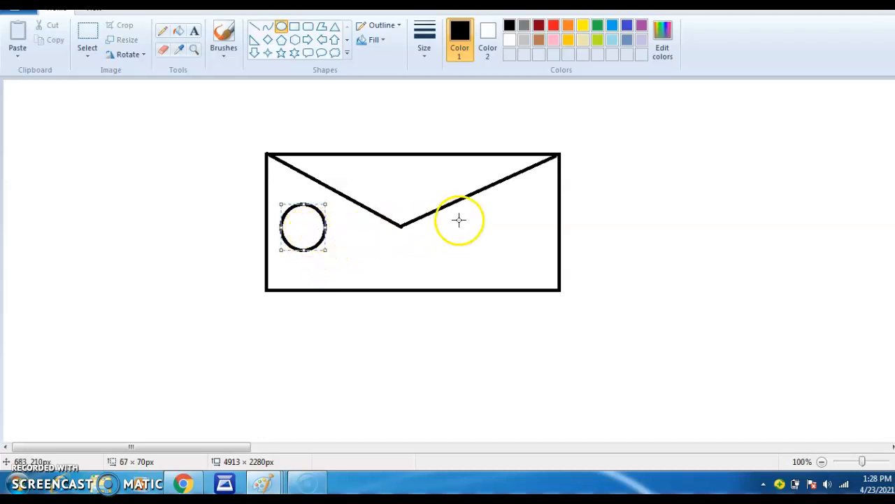
click(622, 212)
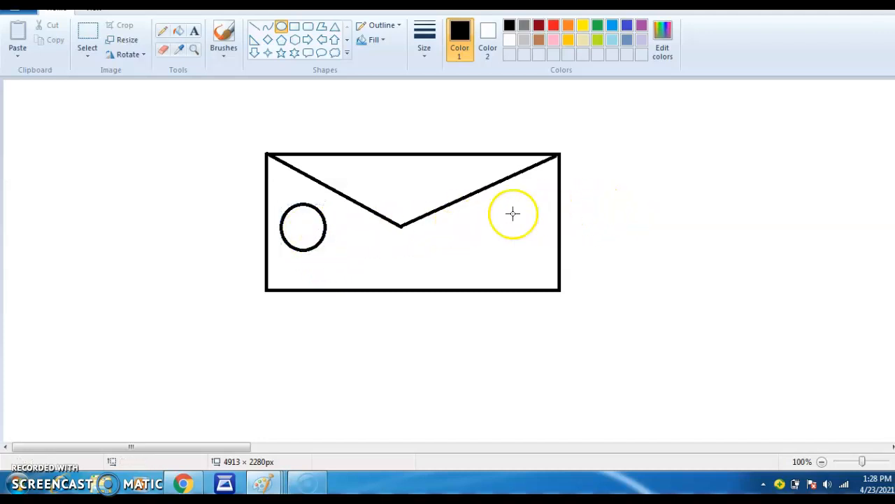
drag(496, 204, 550, 252)
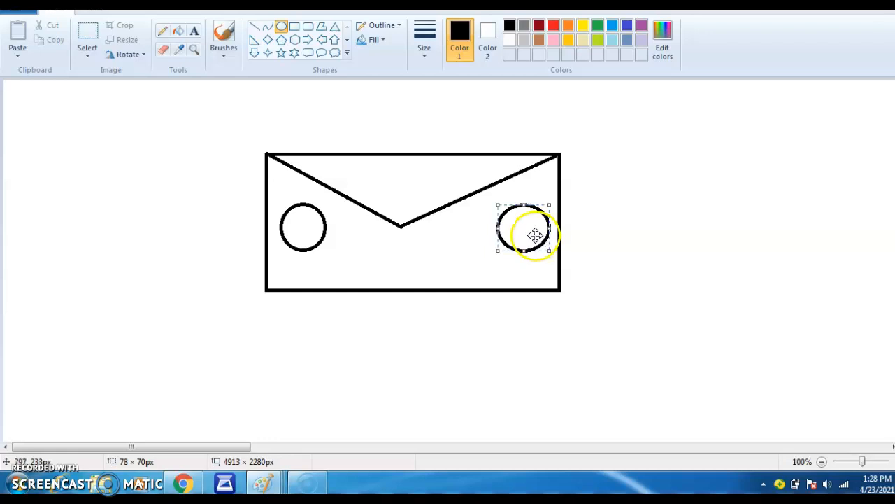
mouse_move(521, 226)
mouse_down()
mouse_move(441, 236)
mouse_move(400, 202)
mouse_move(397, 186)
mouse_move(499, 215)
mouse_move(360, 257)
mouse_move(408, 154)
mouse_move(296, 226)
mouse_move(512, 210)
mouse_move(512, 223)
mouse_up()
click(640, 206)
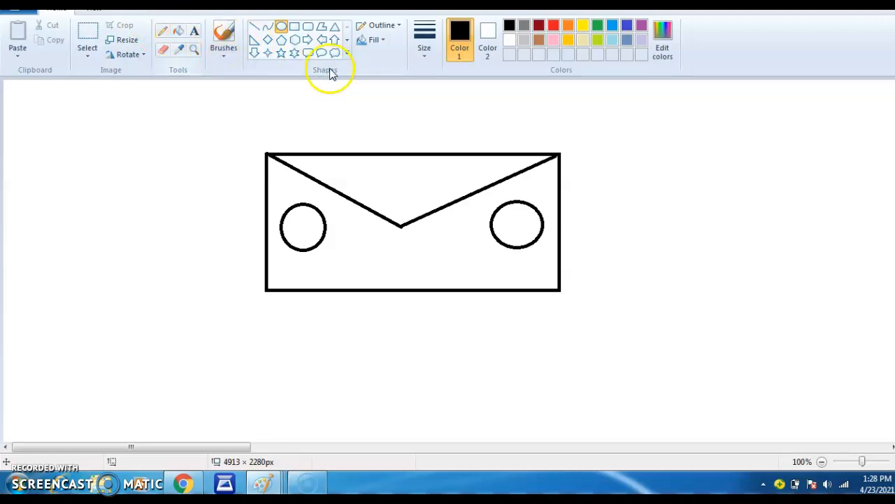
Draw a small downward-pointing triangle from three straight lines just below the tip of the V, inside the rectangle.
click(254, 26)
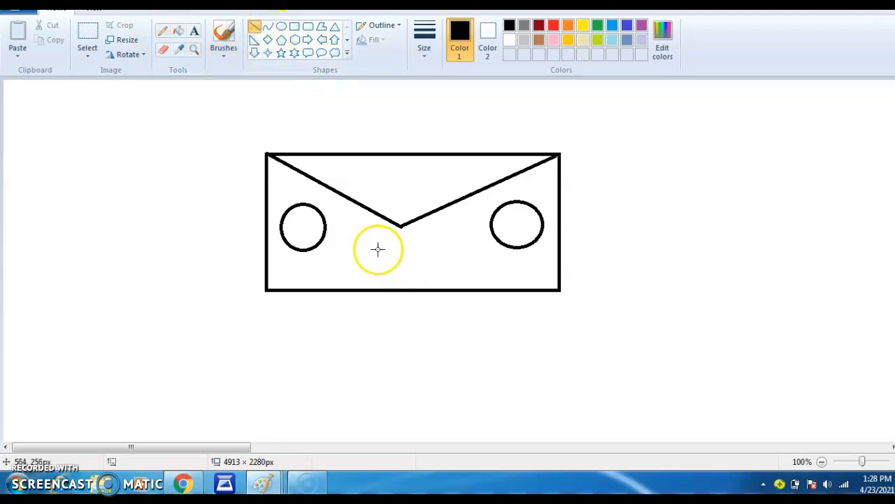
drag(365, 241, 396, 280)
click(435, 246)
drag(420, 237, 395, 278)
click(224, 292)
drag(363, 241, 420, 236)
click(572, 216)
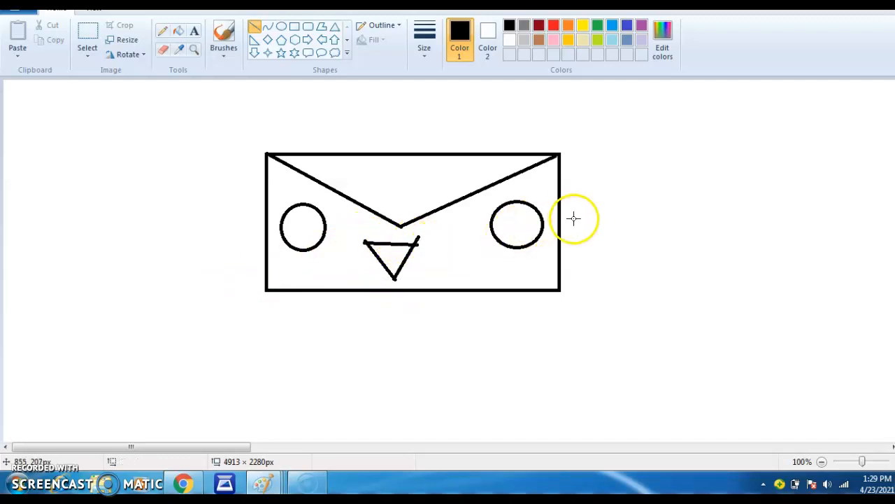
Erase the small triangle below the tip of the V and redraw it there from three straight lines.
click(163, 53)
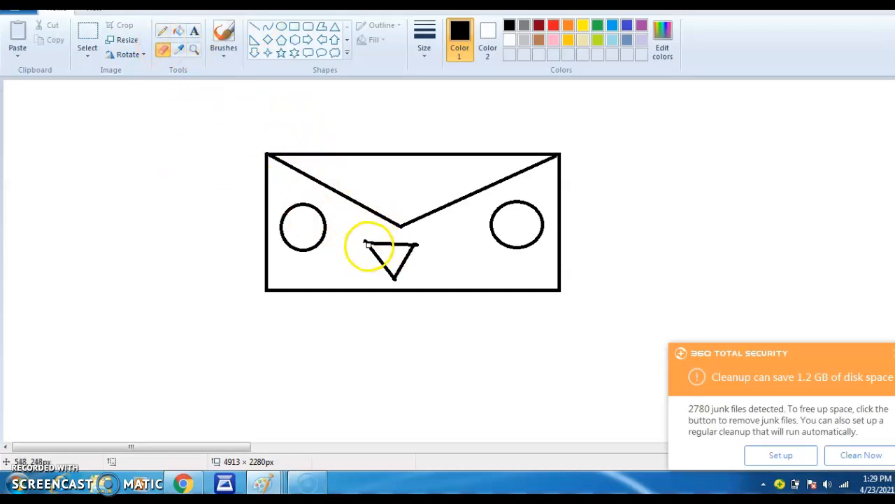
mouse_move(365, 242)
mouse_down()
mouse_move(417, 246)
mouse_move(401, 238)
mouse_move(376, 246)
mouse_move(414, 250)
mouse_move(400, 272)
mouse_move(371, 248)
mouse_move(396, 281)
mouse_up()
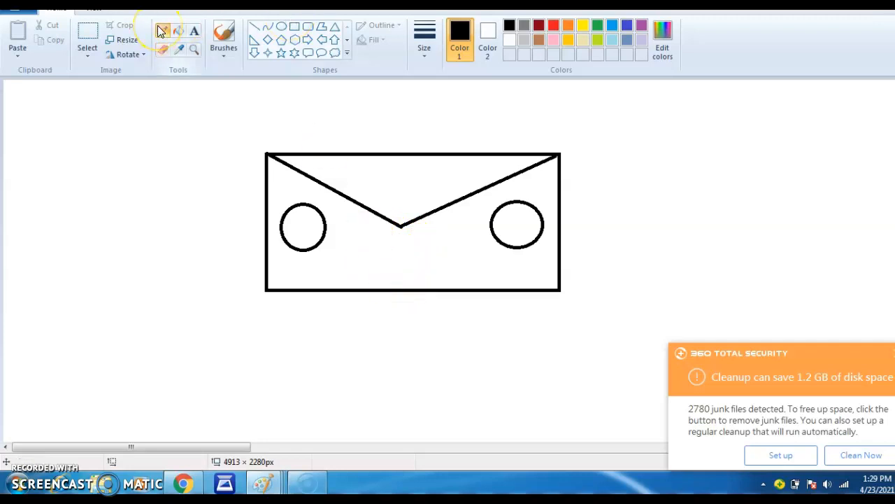
click(255, 27)
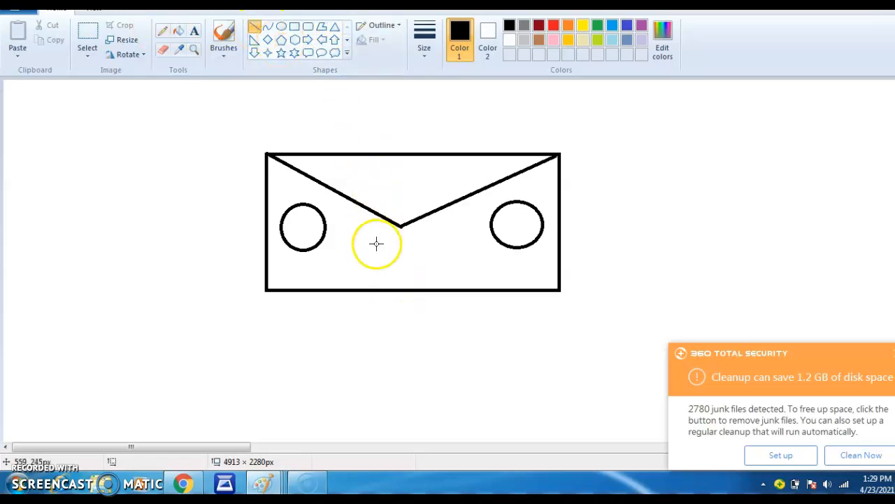
drag(374, 236, 399, 280)
drag(427, 231, 400, 279)
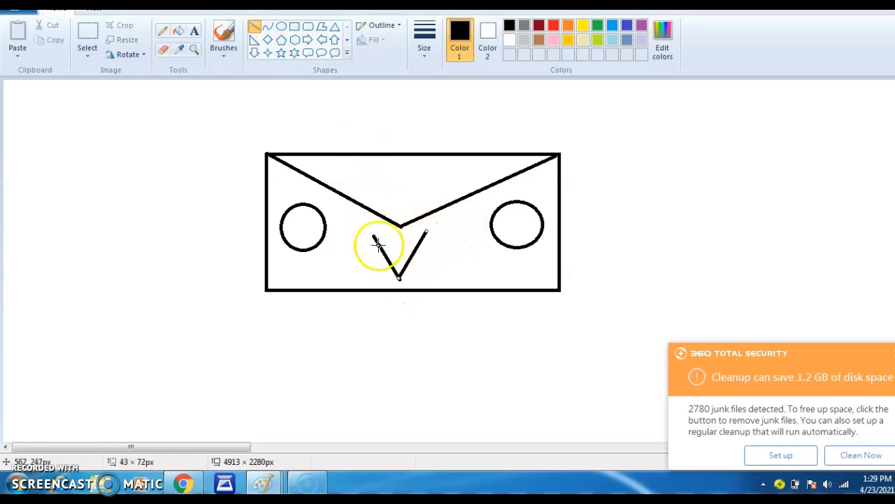
drag(372, 235, 427, 232)
click(547, 205)
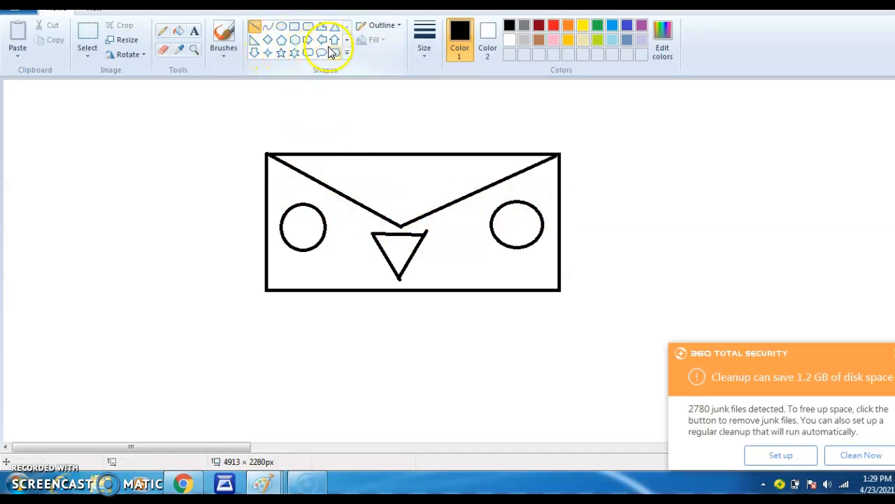
Draw a small upward-curving arc across the lower part of the triangle with the Pencil at the thickest line size.
click(163, 38)
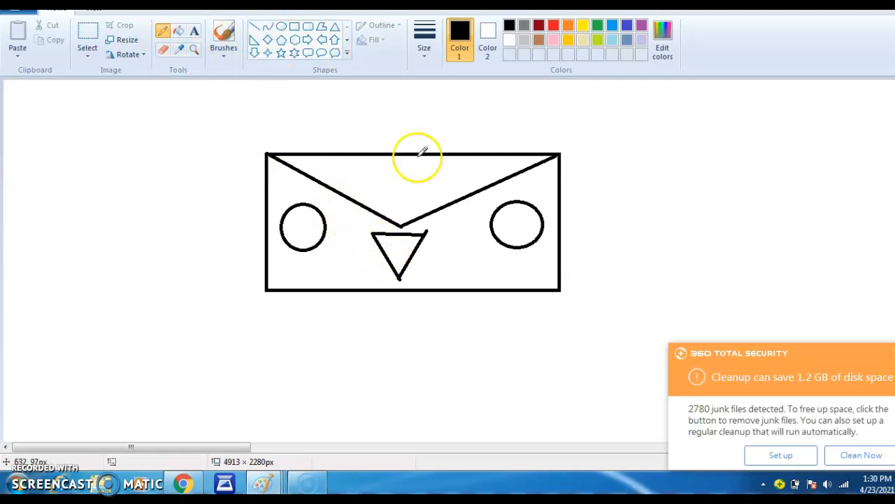
click(425, 58)
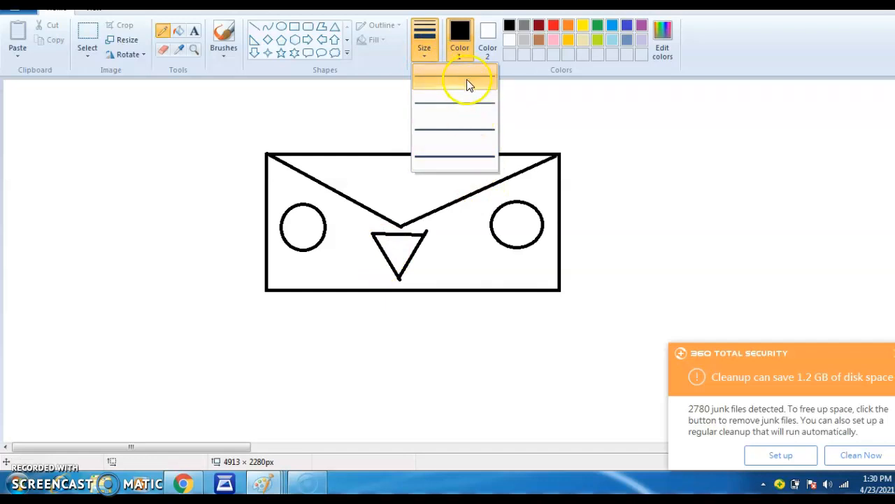
click(469, 154)
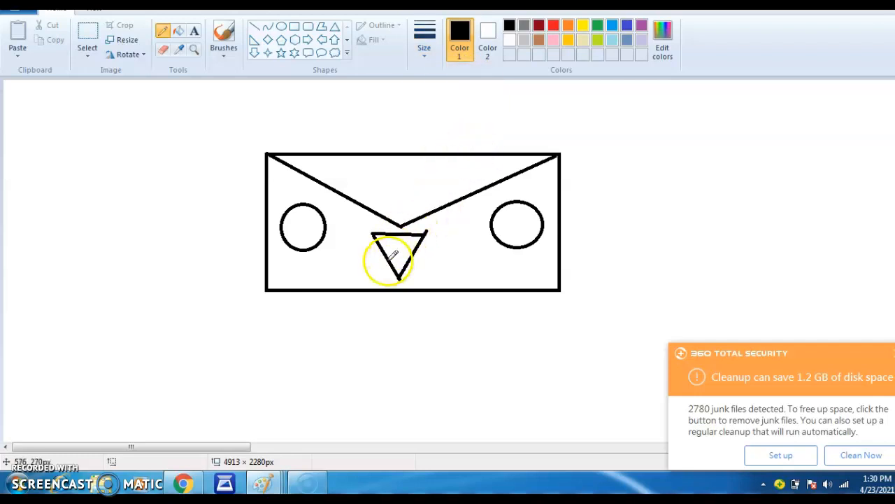
mouse_move(393, 253)
mouse_down()
mouse_move(402, 245)
mouse_move(418, 249)
mouse_up()
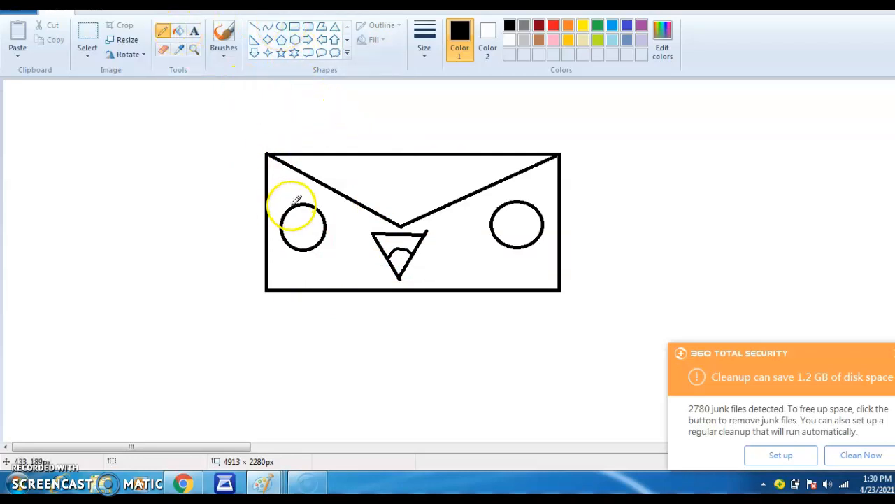
Draw eye highlights freehand in both ovals: a curve across the upper right and a small arc at the bottom.
mouse_move(297, 210)
mouse_down()
mouse_move(325, 233)
mouse_move(286, 238)
mouse_move(313, 239)
mouse_up()
key(ctrl+z)
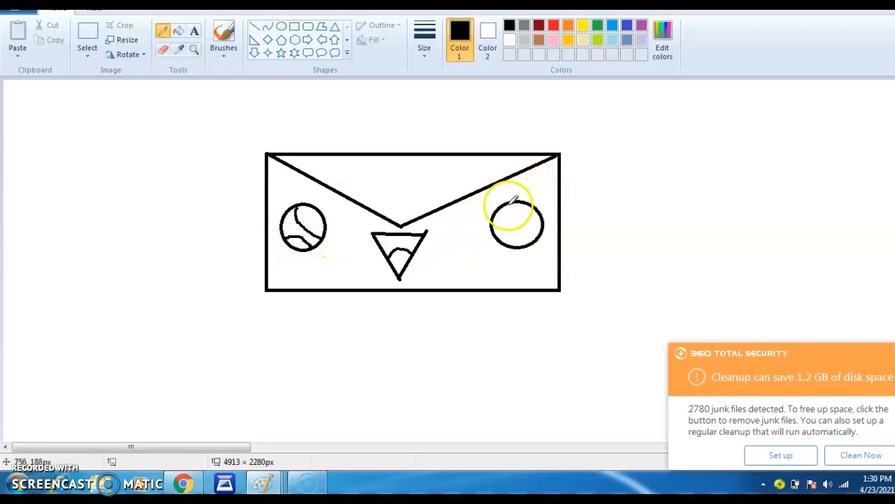
mouse_move(507, 208)
mouse_down()
mouse_move(542, 235)
mouse_move(496, 231)
mouse_move(522, 238)
mouse_up()
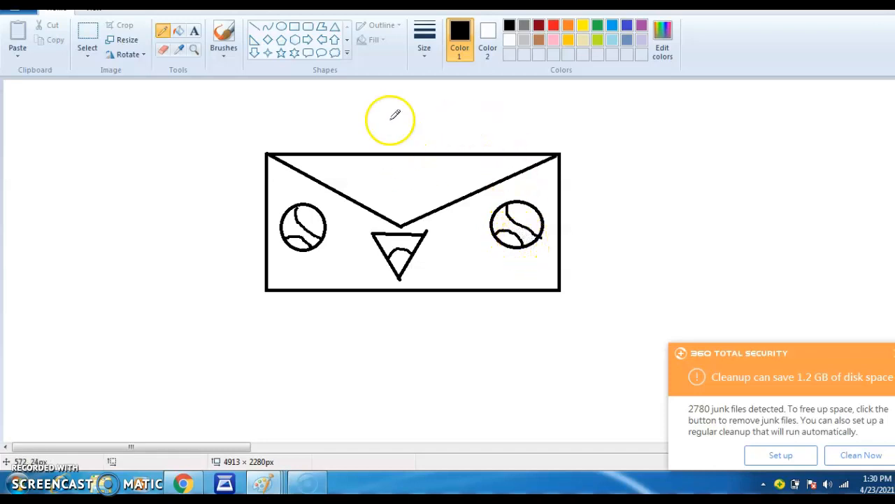
Draw three parallel straight lines, each shorter than the one above, fanning up and outward from the rectangle's upper-left corner.
click(253, 29)
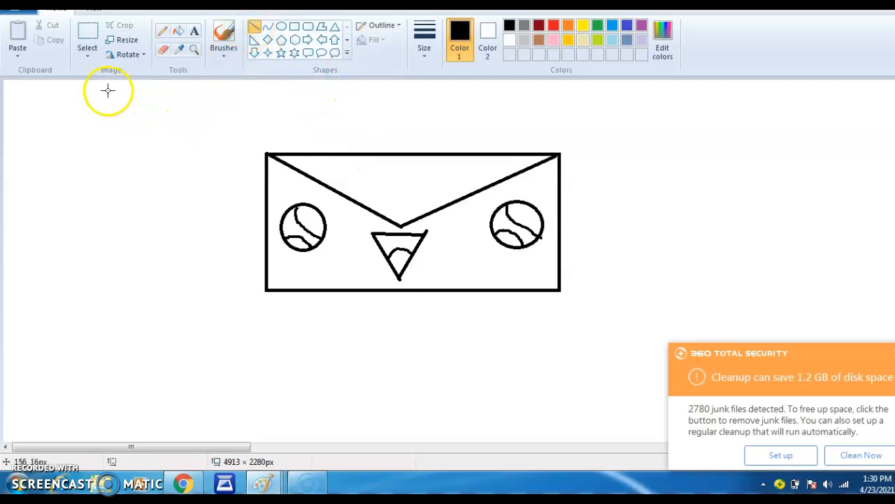
drag(117, 93, 248, 151)
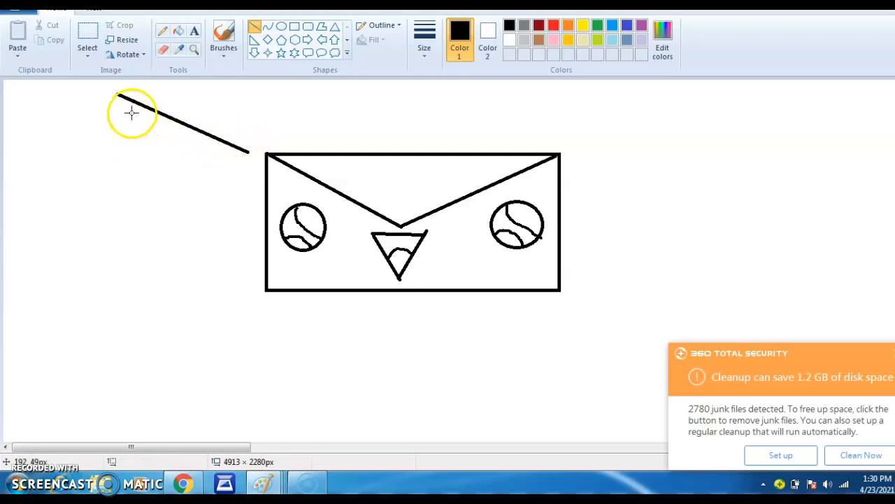
drag(135, 117, 241, 162)
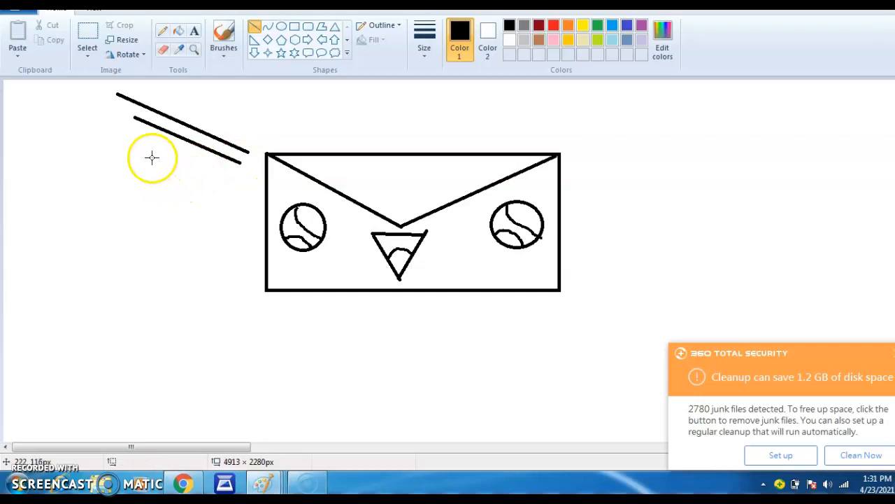
drag(152, 137, 230, 172)
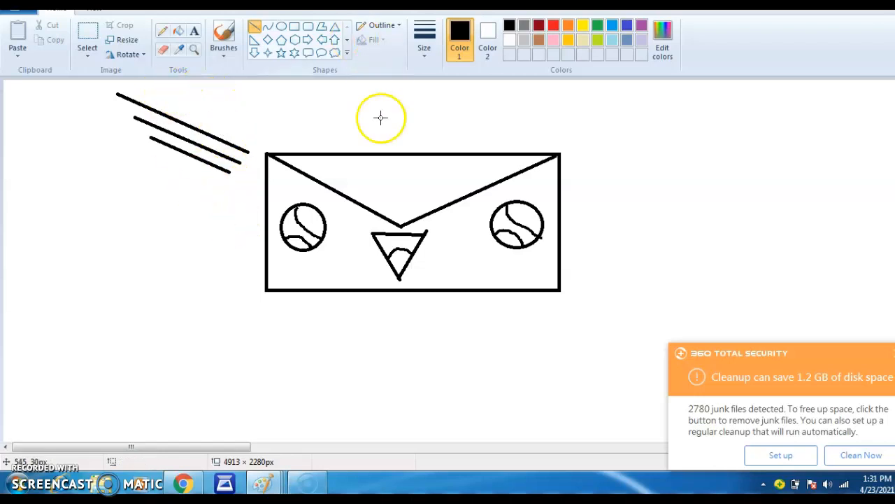
Draw a heart shape centred in the envelope flap, above the tip of the V.
click(347, 41)
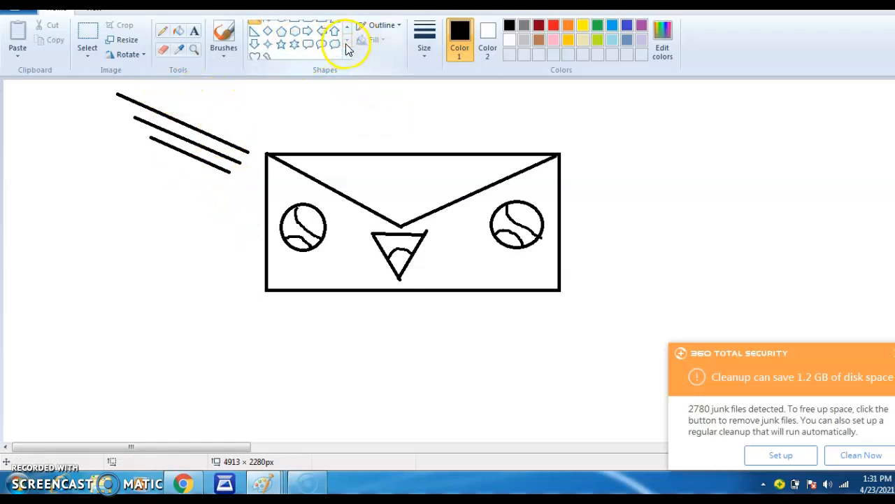
click(255, 54)
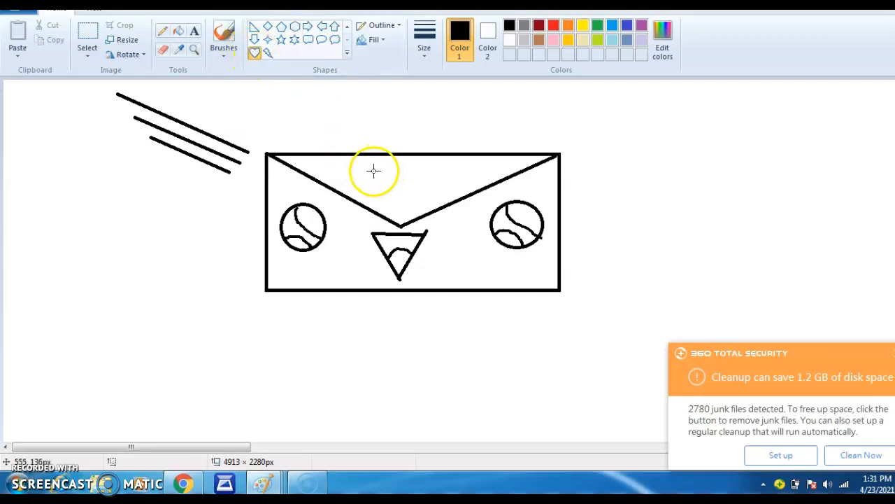
mouse_move(372, 170)
mouse_down()
mouse_move(431, 221)
mouse_move(401, 190)
mouse_up()
click(407, 118)
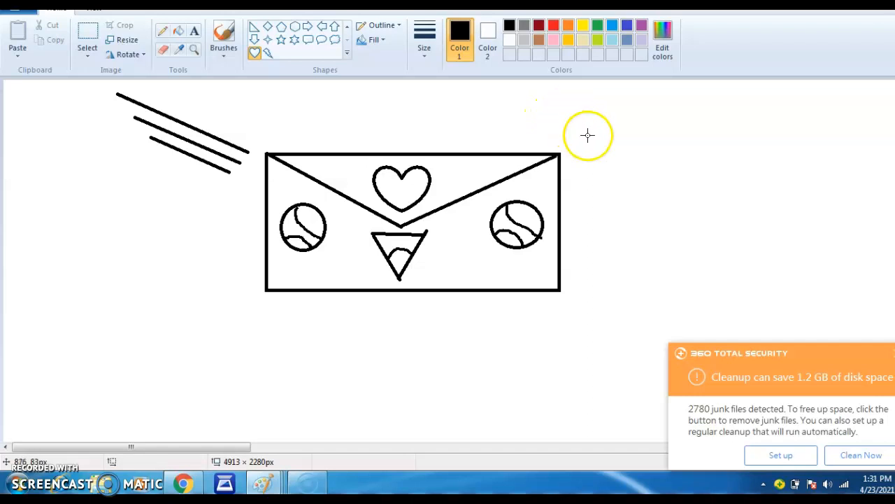
Draw three straight lines rising outward from the rectangle's upper-right corner, the top one about 144 × 89 px and the others progressively shorter.
click(348, 28)
click(255, 32)
mouse_move(564, 149)
mouse_down()
mouse_move(636, 91)
mouse_move(663, 86)
mouse_up()
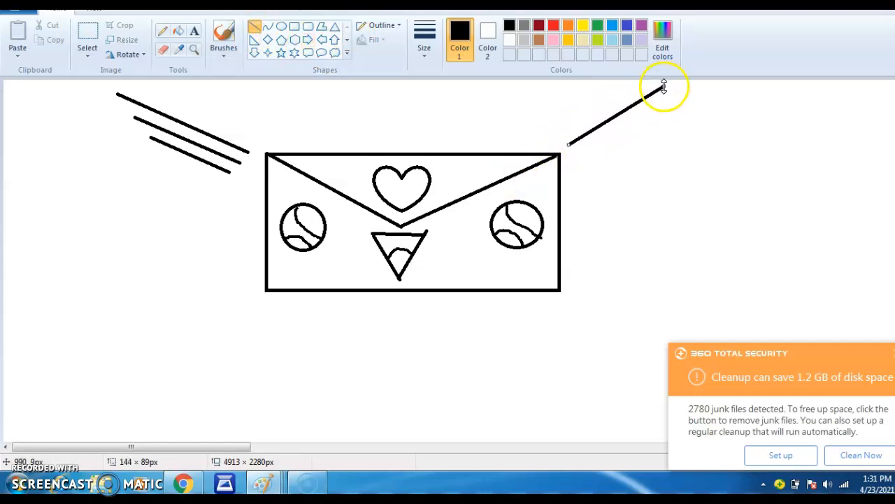
click(594, 156)
drag(576, 151, 652, 105)
click(626, 205)
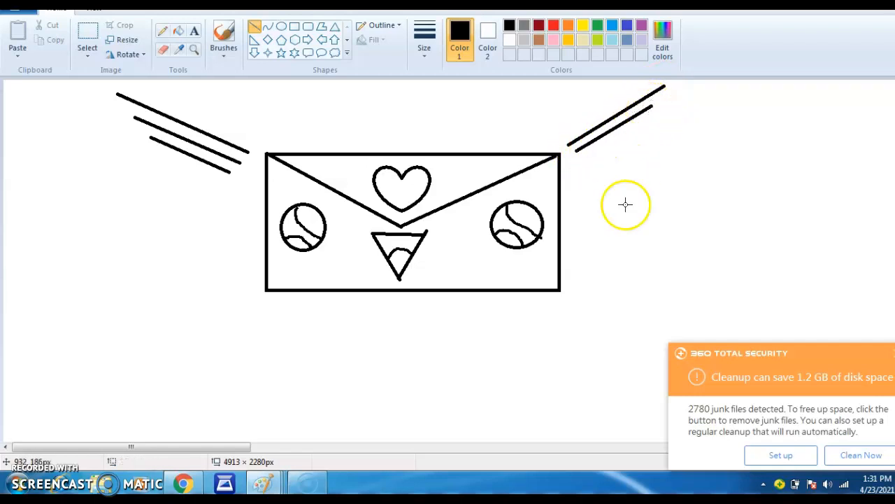
drag(583, 159, 636, 133)
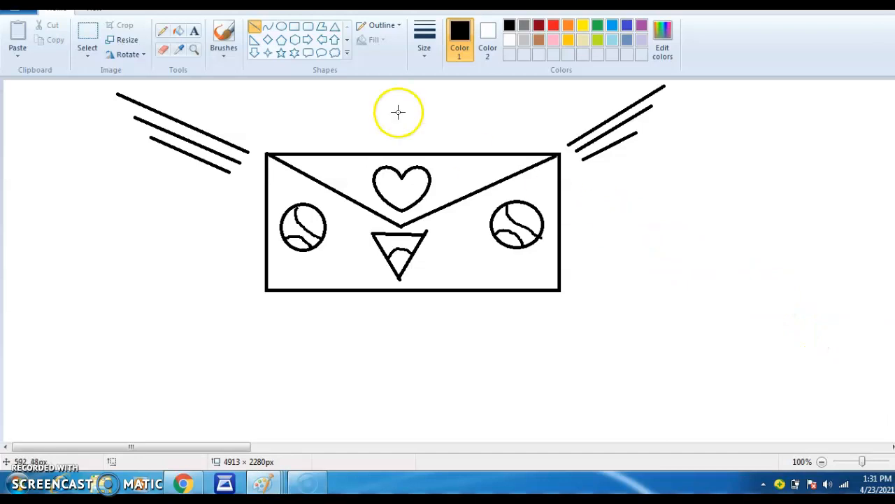
Fill the envelope's flap and body with pink.
click(174, 30)
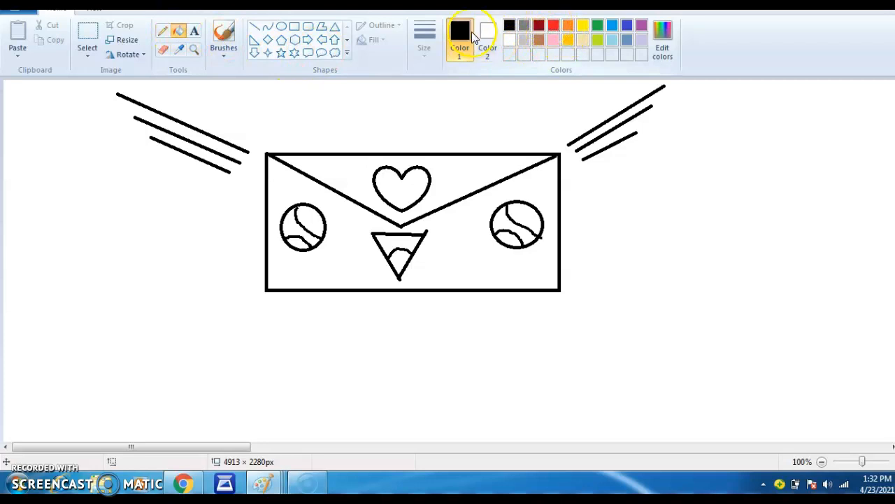
click(554, 39)
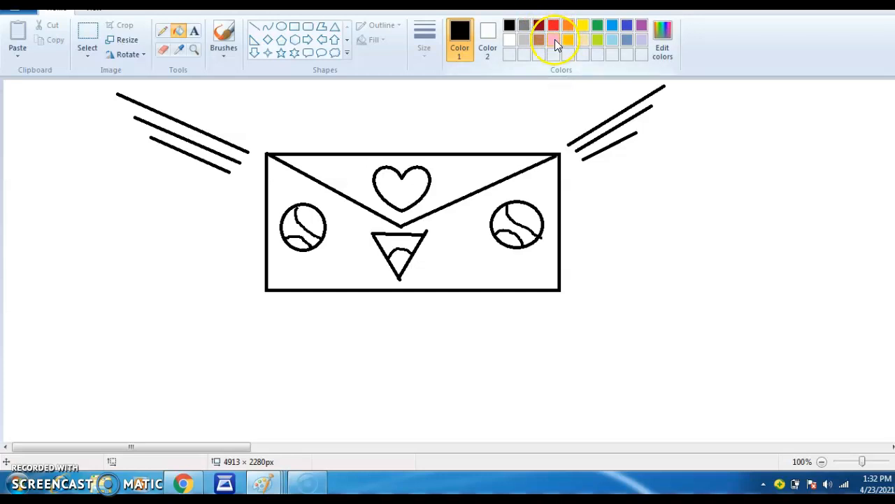
click(462, 177)
click(456, 271)
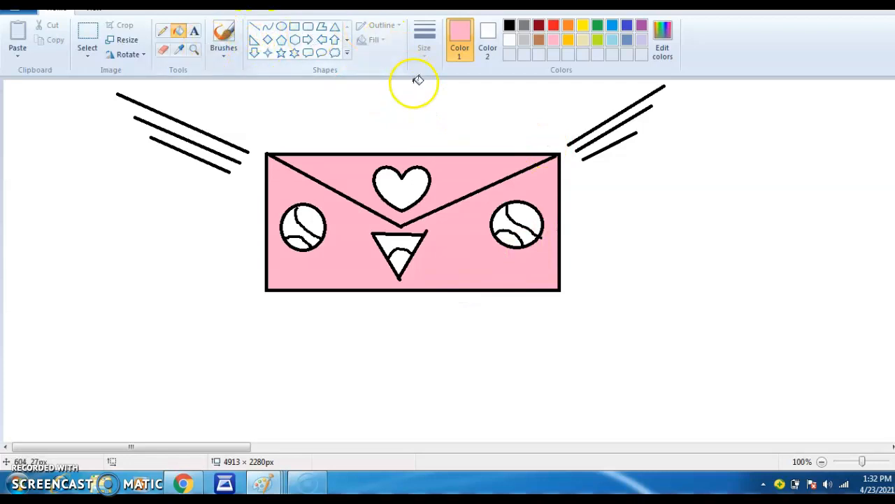
Fill the middle band of both eyes with black, leaving the highlights white.
click(510, 26)
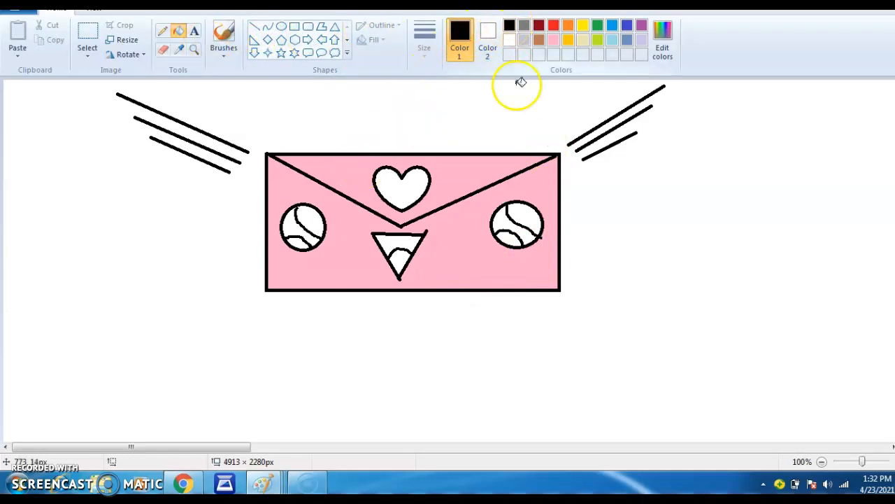
click(507, 218)
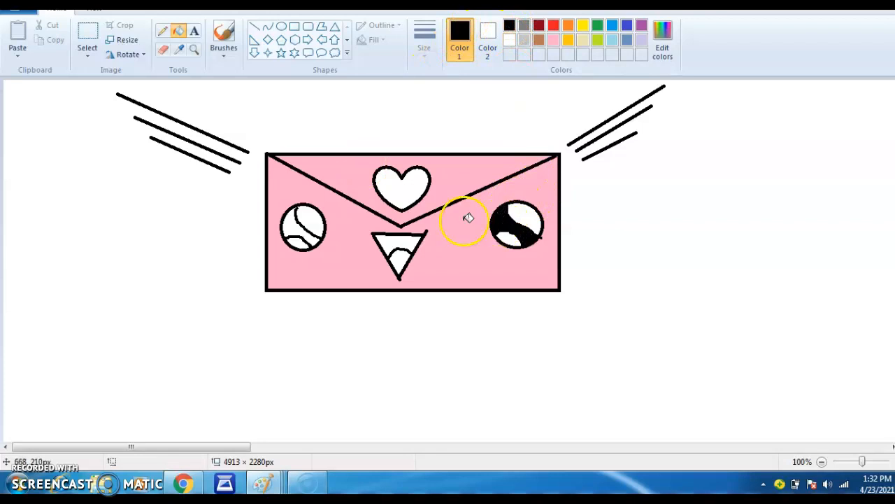
click(297, 217)
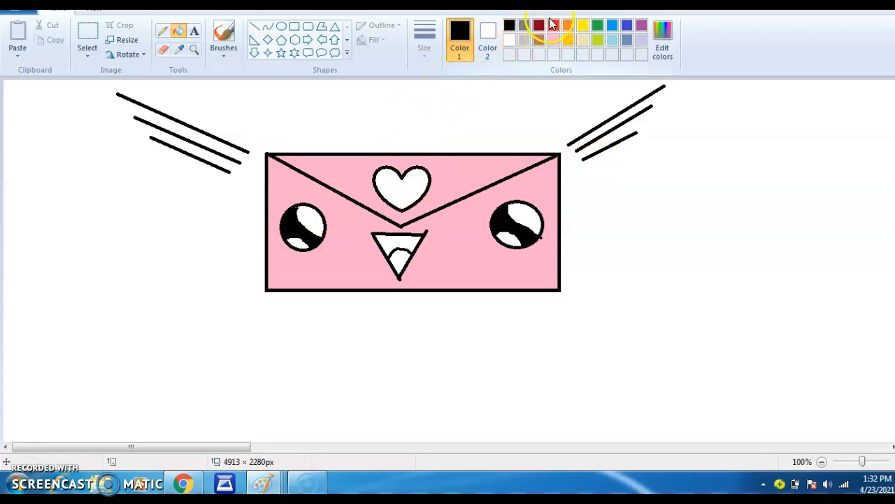
Fill the heart and the lower part of the triangular mouth with red, and the mouth's upper part with orange.
click(411, 187)
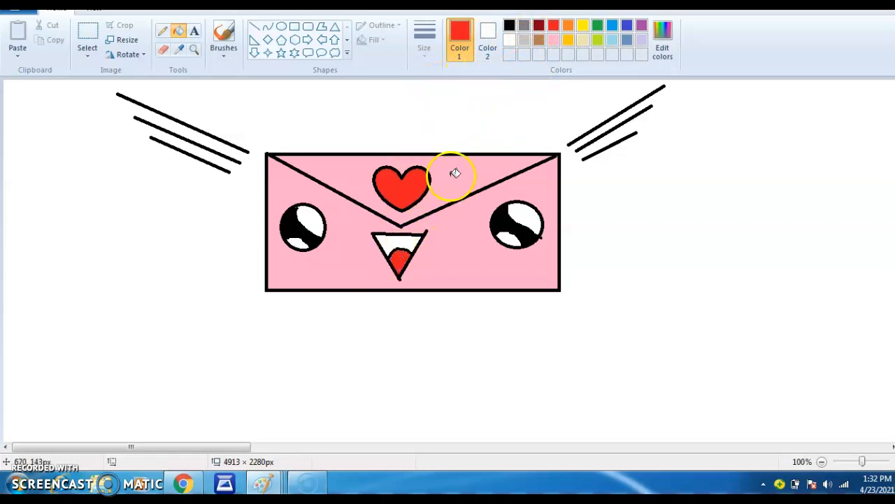
click(565, 28)
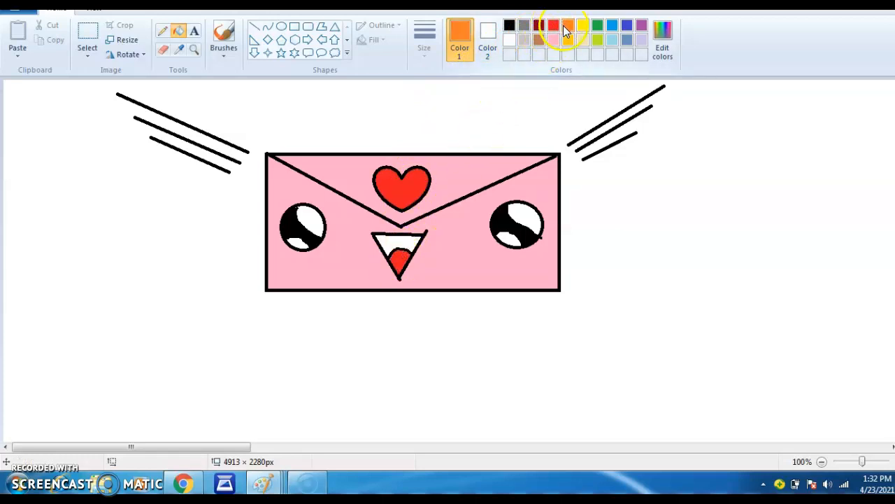
click(409, 249)
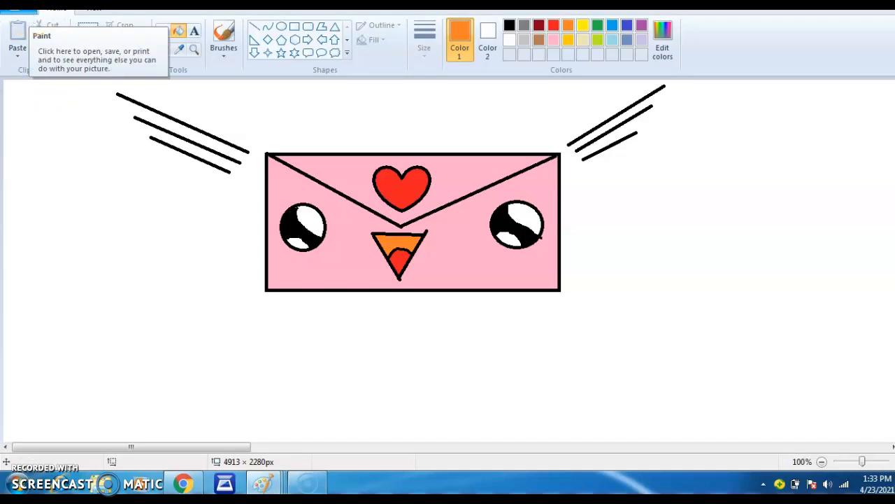
Save the drawing to the Desktop as a PNG picture named "cute letter".
click(18, 9)
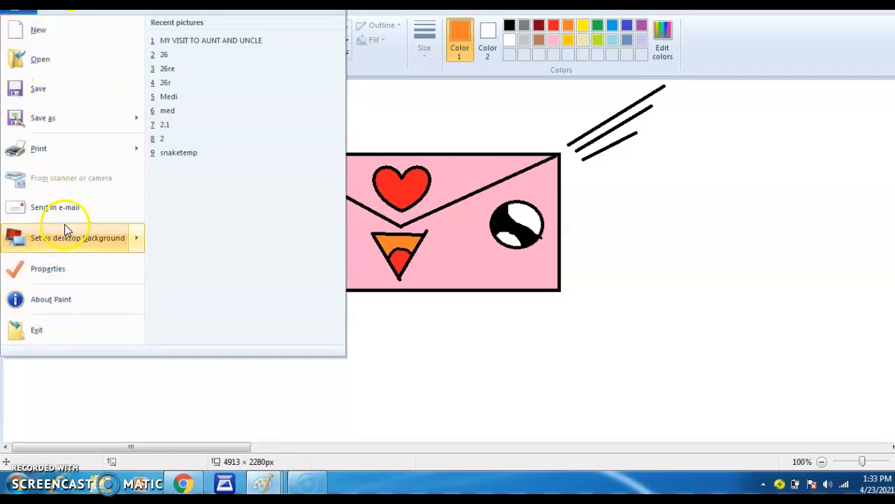
mouse_move(63, 117)
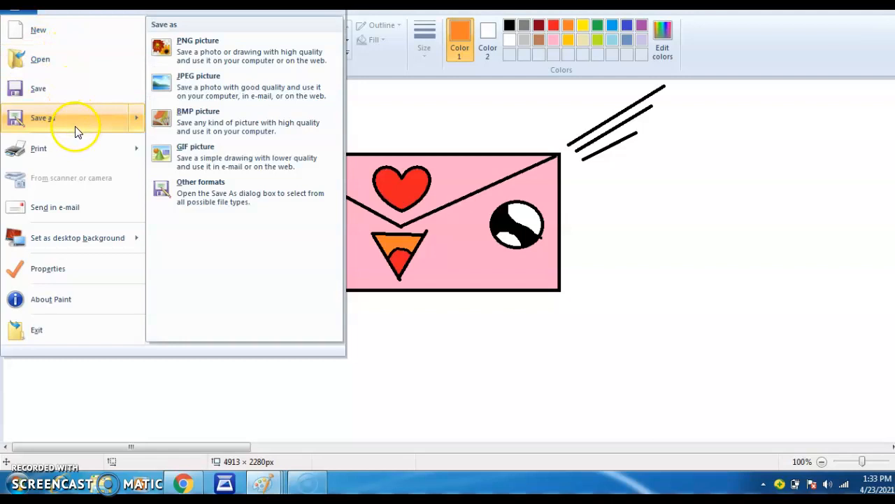
click(76, 120)
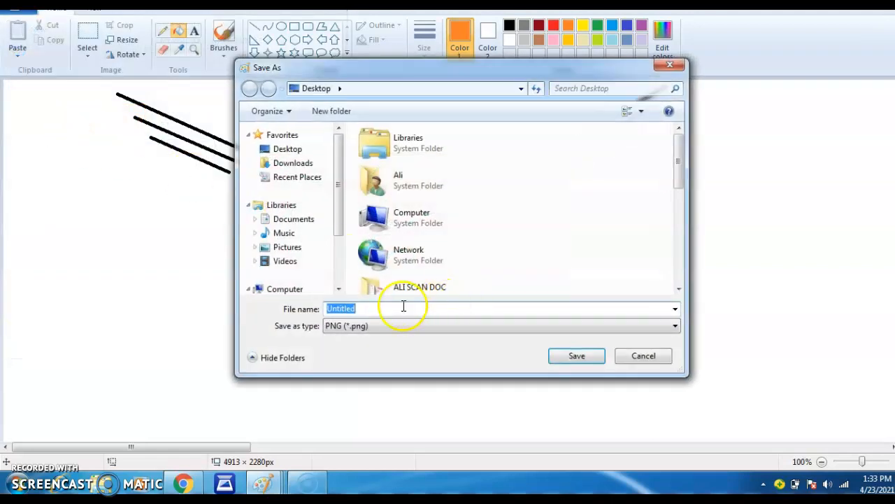
click(378, 309)
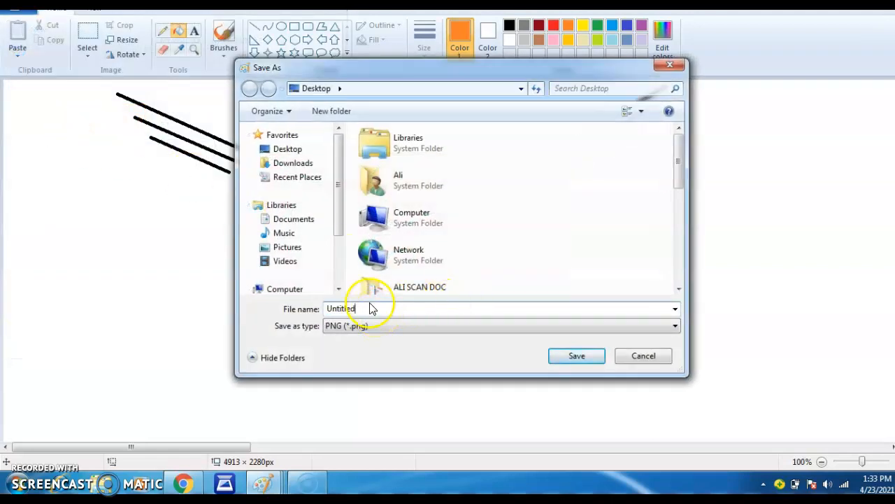
double_click(368, 308)
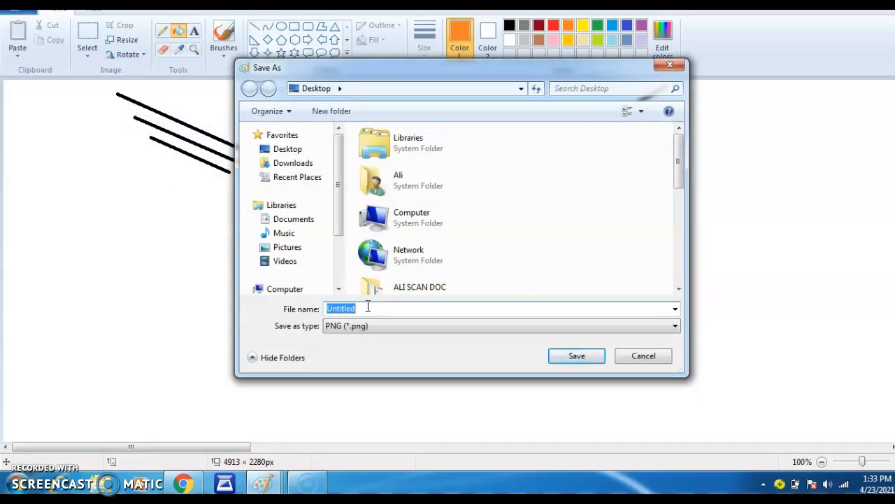
key(BackSpace)
text(c)
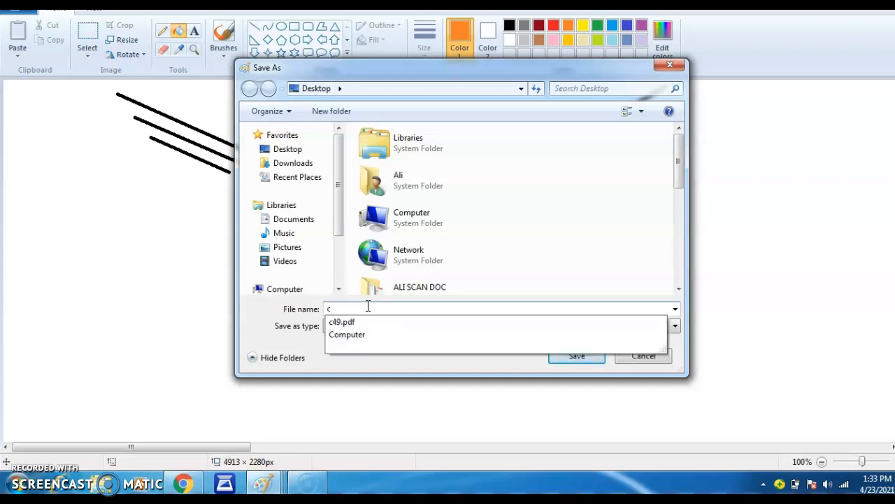
text(ute)
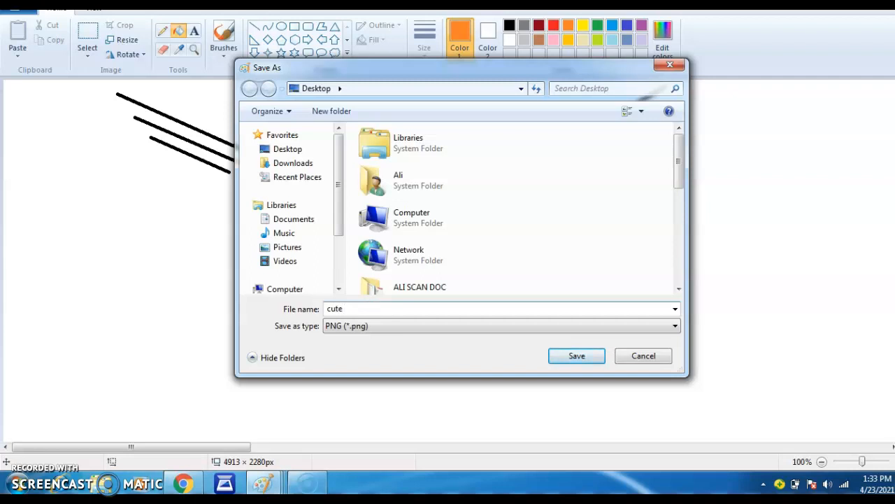
text( letter)
click(587, 356)
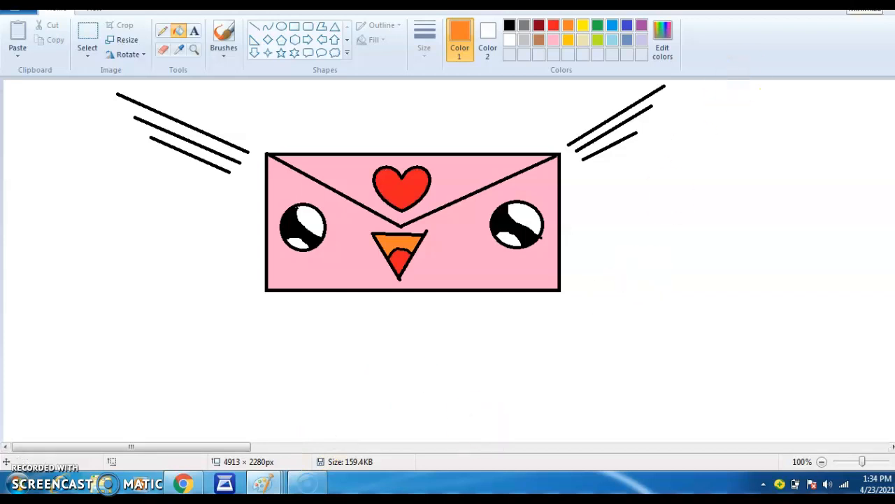
Minimize the drawing window and select the saved "cute letter" file on the desktop.
click(865, 4)
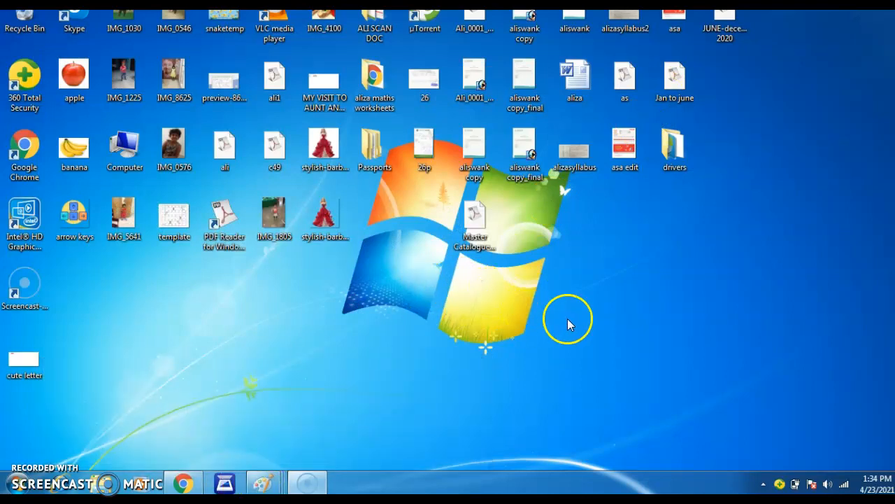
click(23, 366)
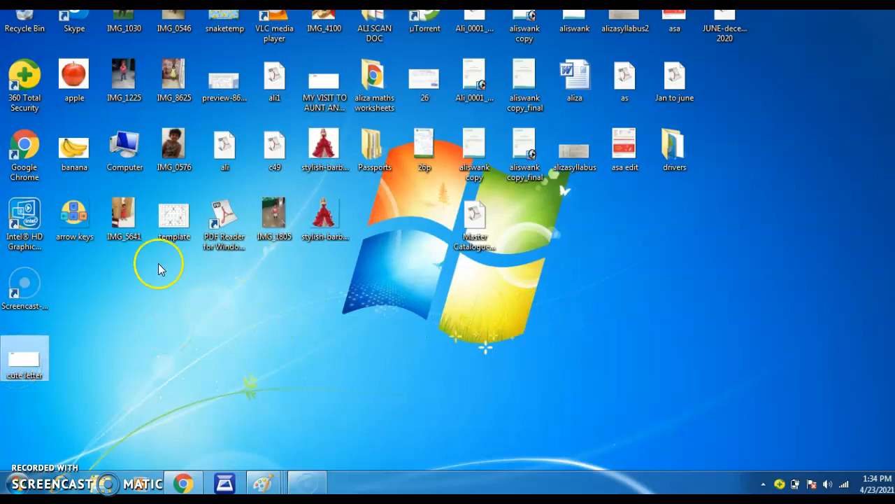